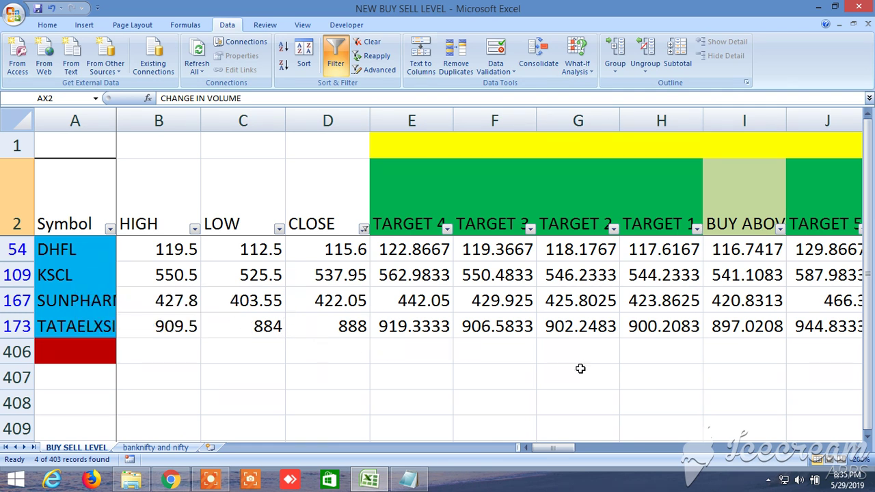
- Review the green buy-side columns, from the Buy Above level through Targets 1 to 8
click(743, 207)
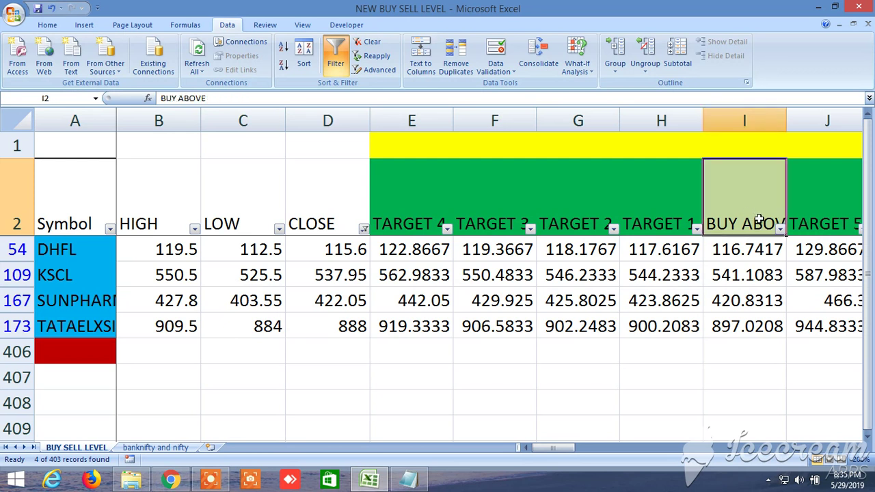
click(662, 199)
click(578, 193)
click(491, 191)
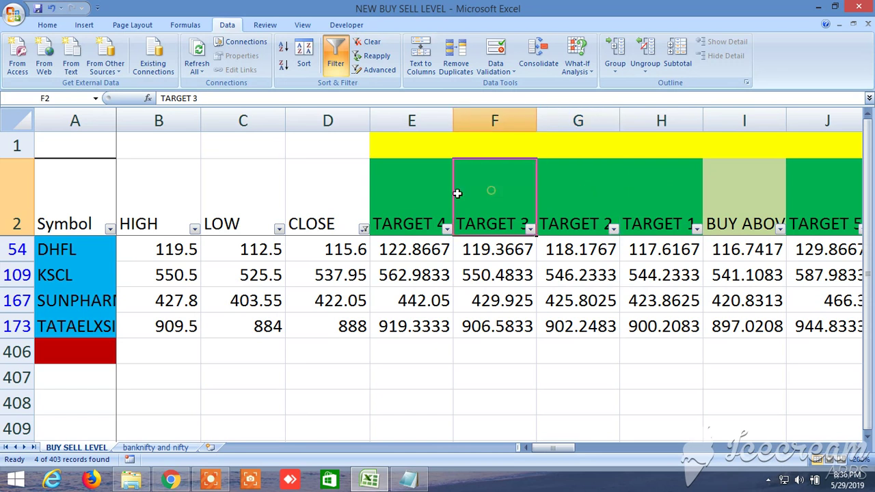
click(417, 194)
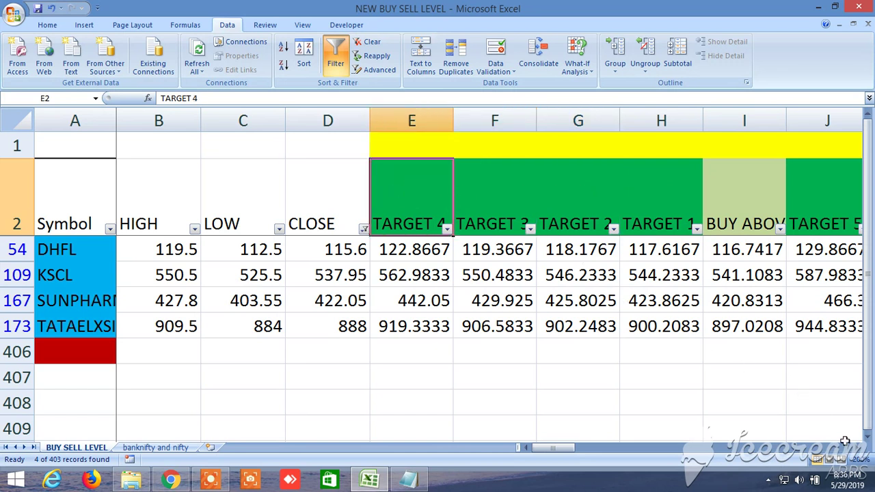
scroll(845, 441, right, 3)
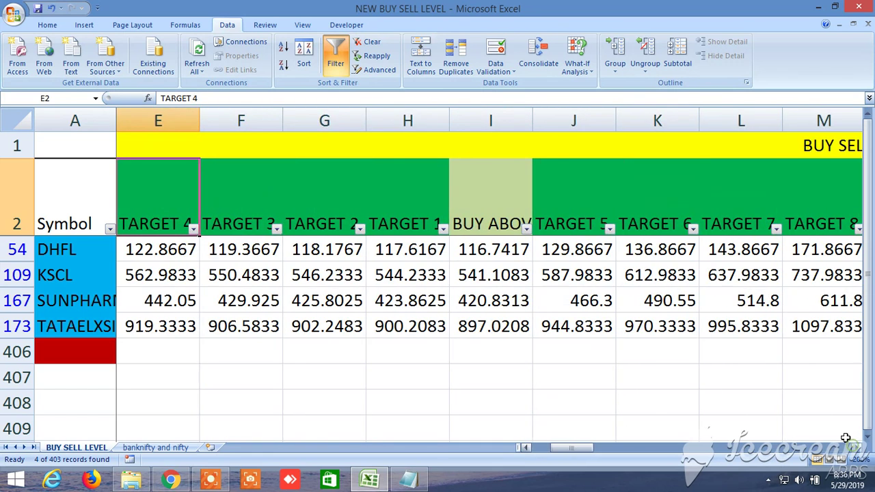
click(572, 200)
click(654, 198)
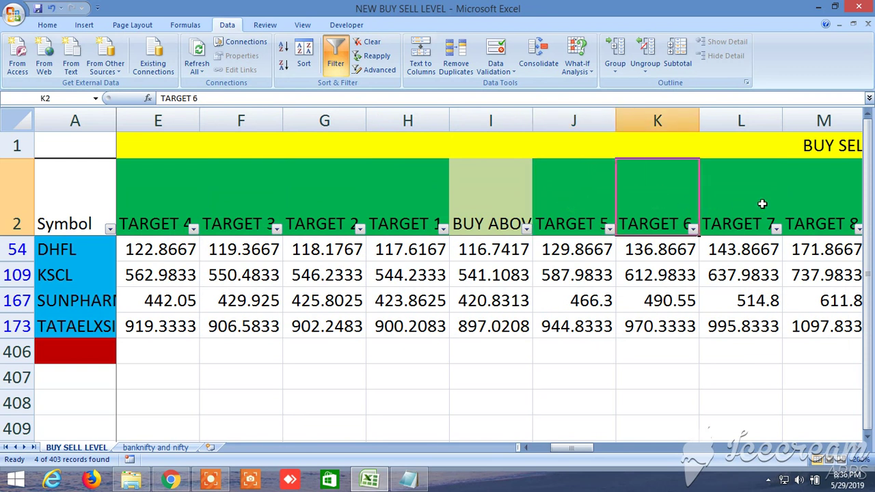
click(762, 203)
click(808, 208)
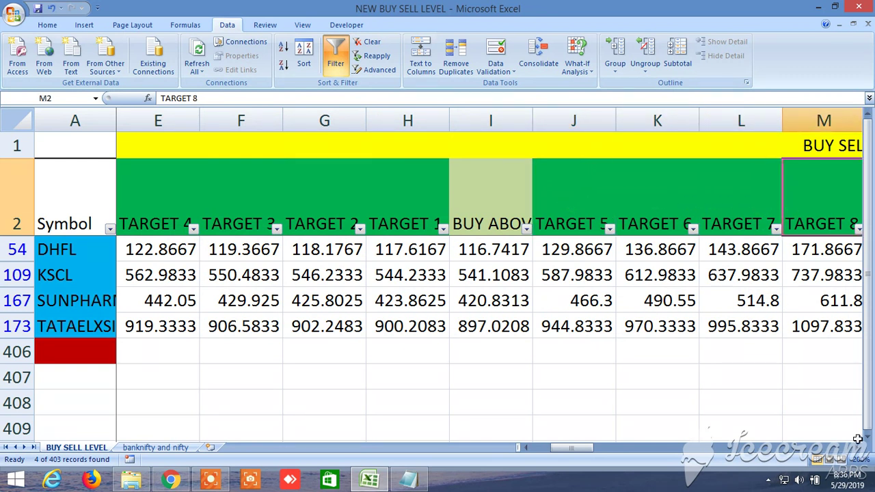
- Review the red sell-side columns, from the Sell Below level through Targets 1 to 8
scroll(859, 446, right, 4)
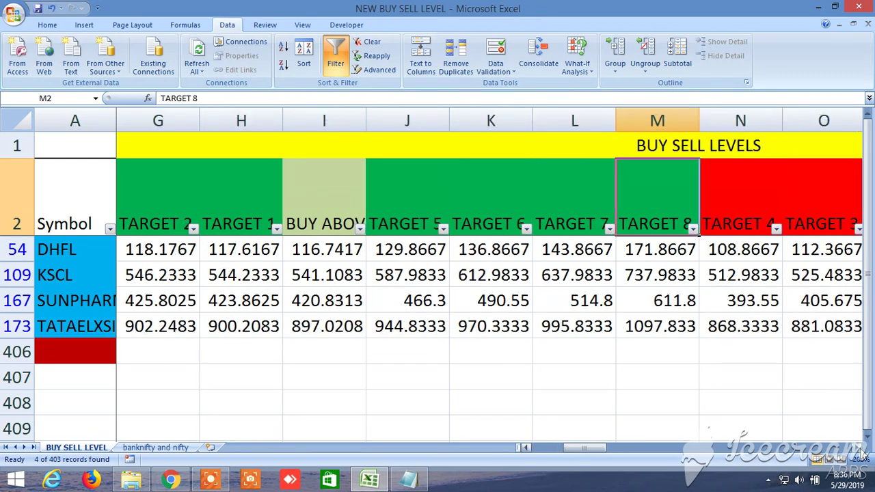
scroll(862, 455, right, 2)
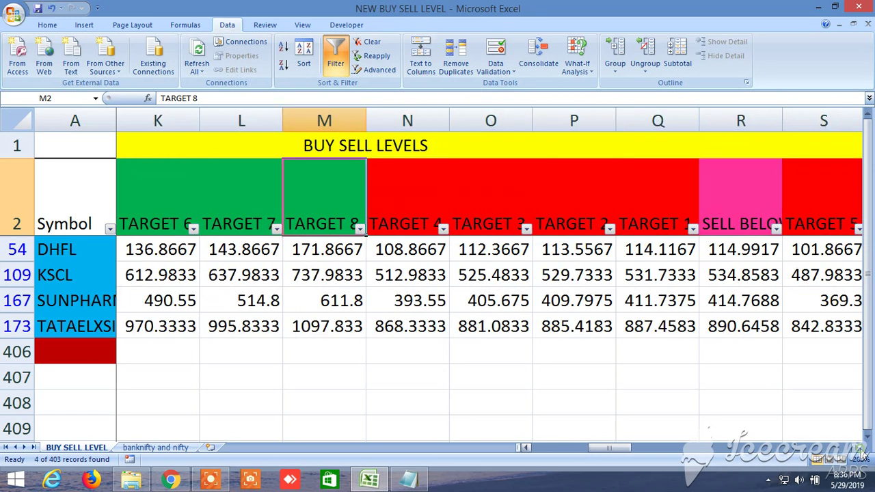
click(750, 211)
click(629, 211)
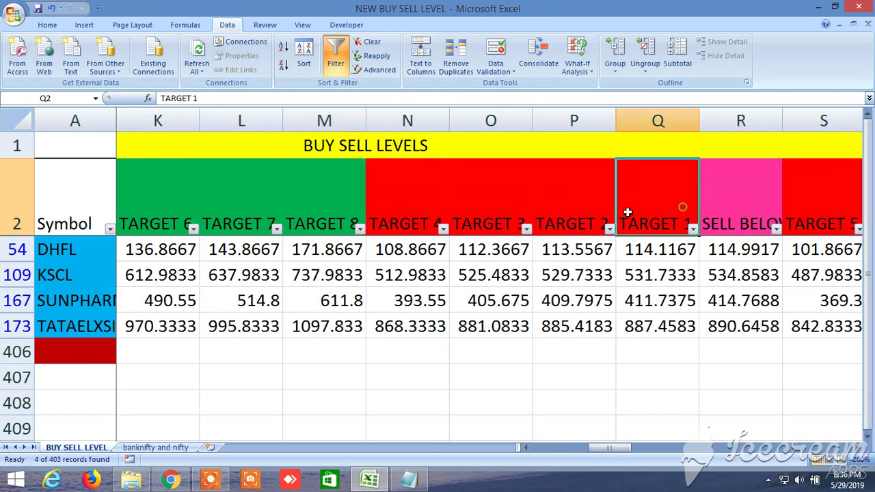
click(577, 195)
click(415, 194)
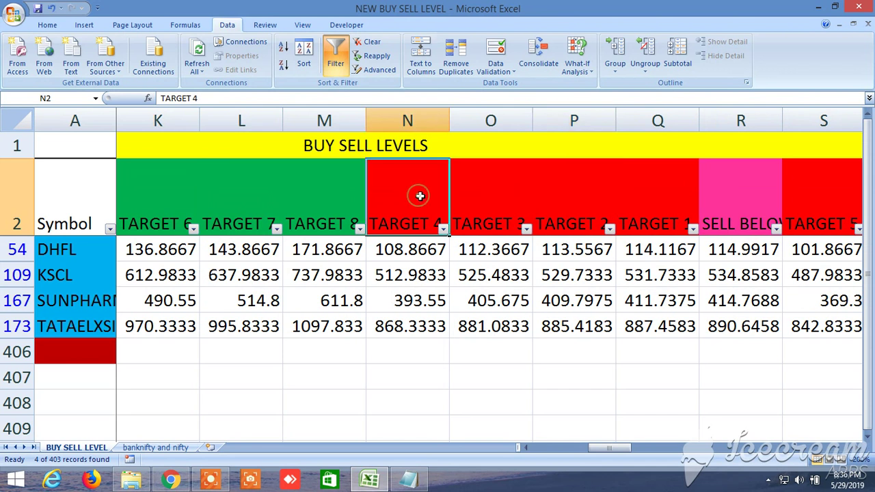
scroll(854, 449, right, 3)
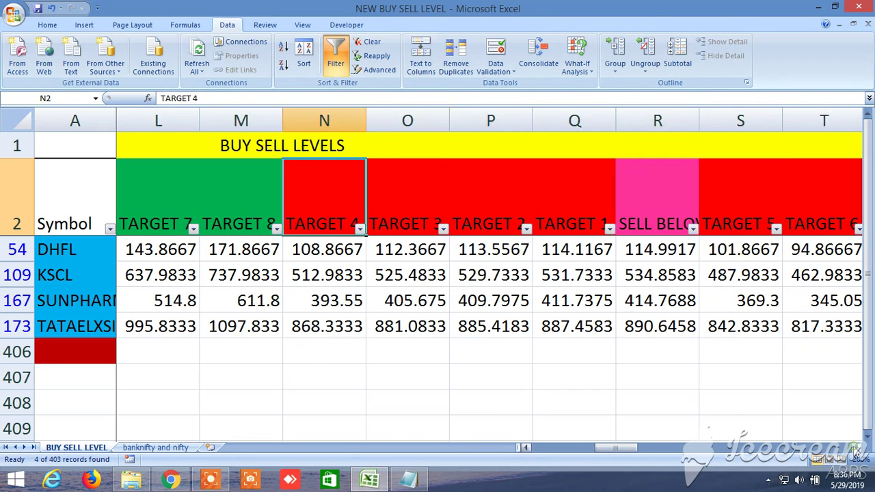
click(550, 182)
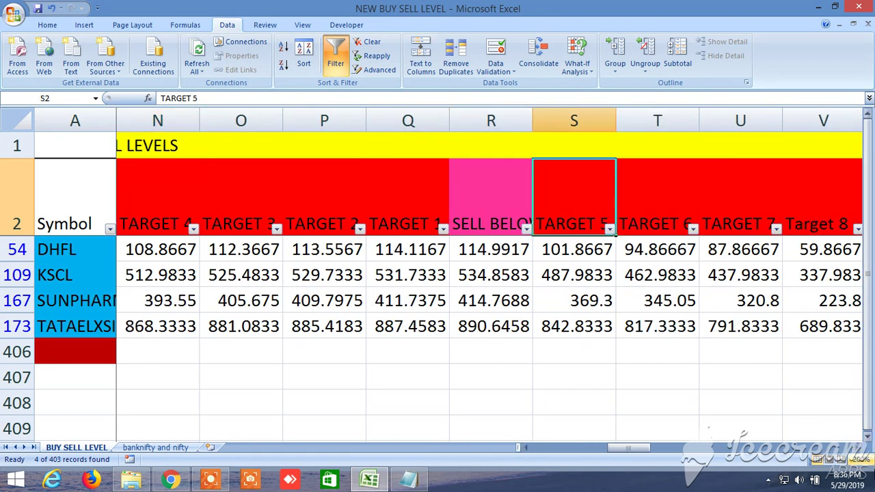
scroll(860, 450, right, 1)
scroll(859, 454, right, 1)
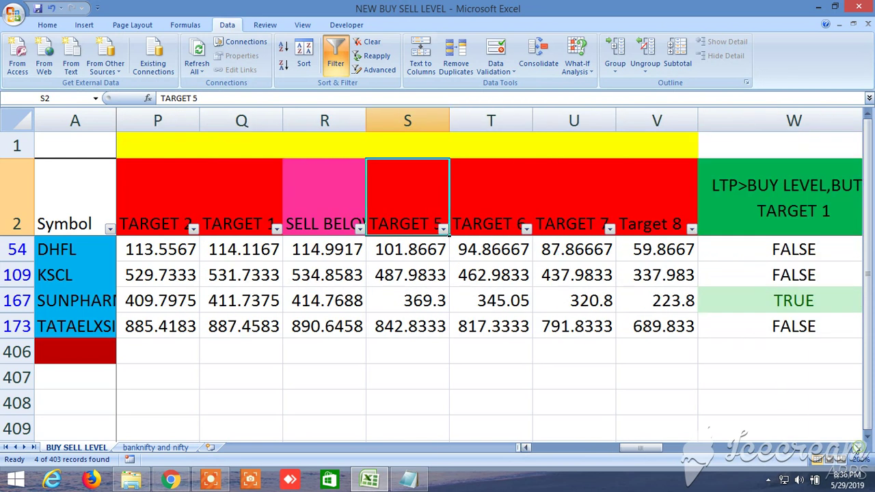
click(647, 200)
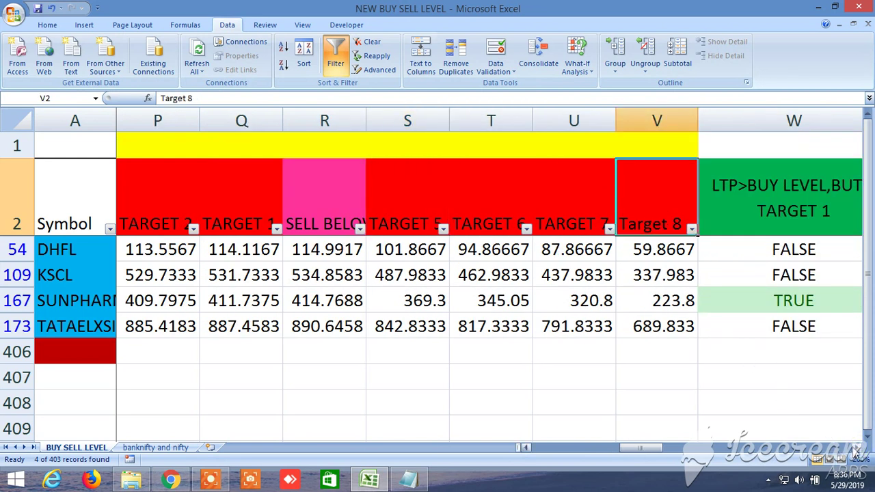
- Look through the columns that compare the LTP with each buy and sell target
scroll(855, 453, right, 9)
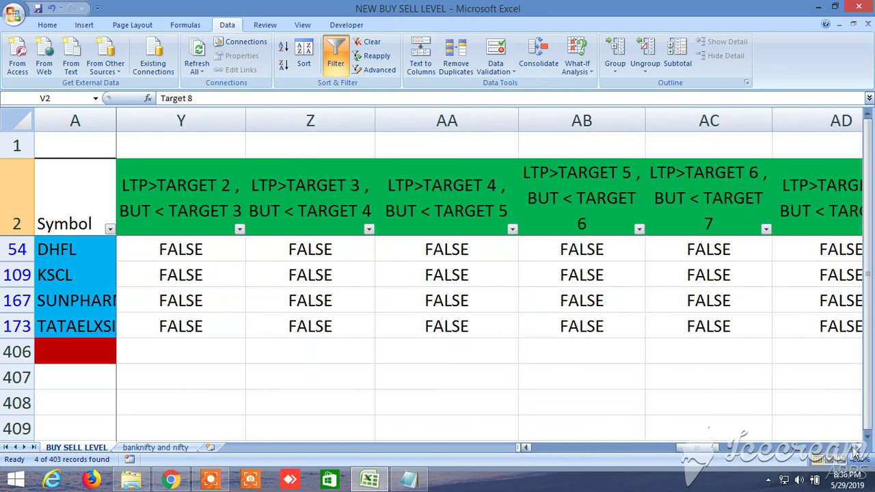
scroll(854, 452, right, 10)
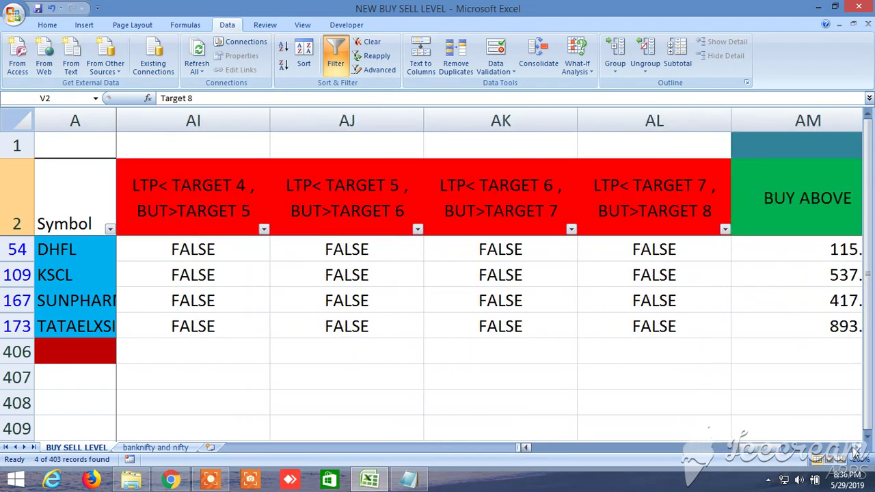
scroll(854, 452, right, 2)
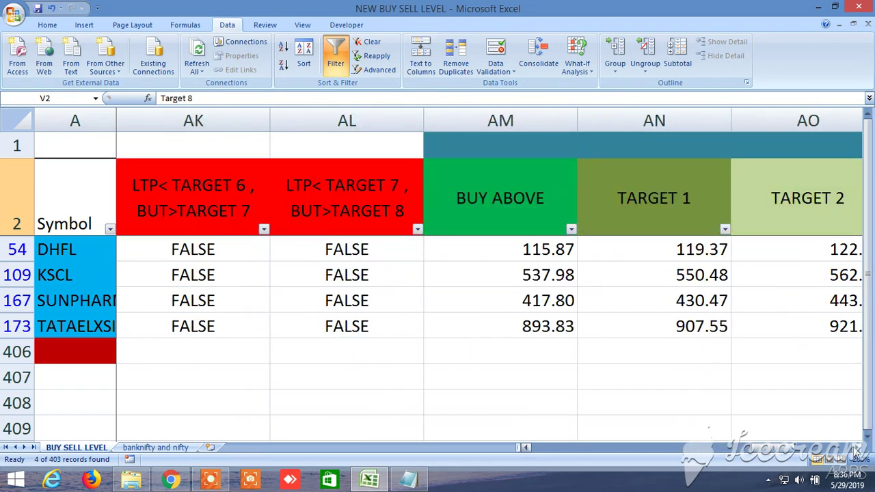
- Examine the Alternative Buy Sell Levels section, covering the Buy Above and Sell Below columns and their targets
scroll(856, 453, right, 2)
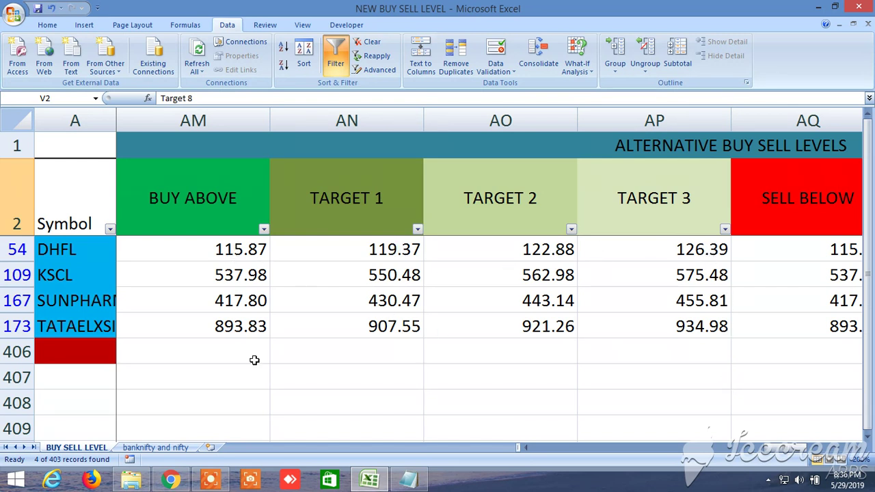
click(856, 449)
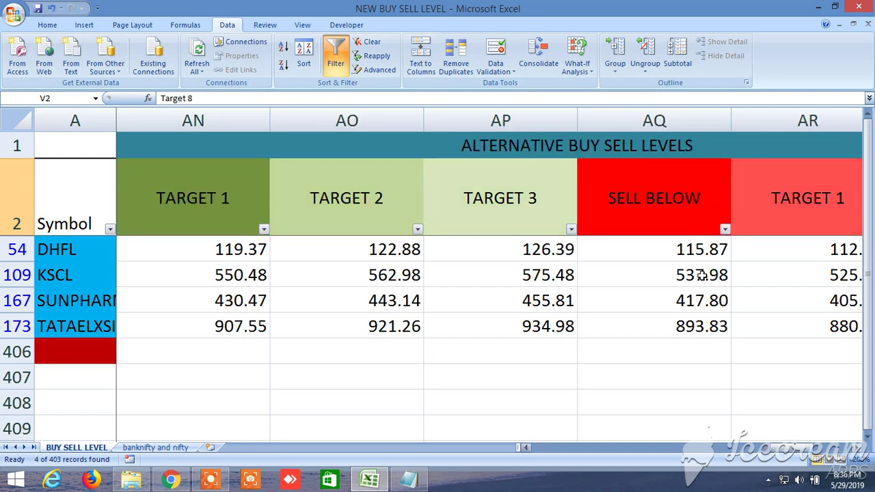
click(856, 448)
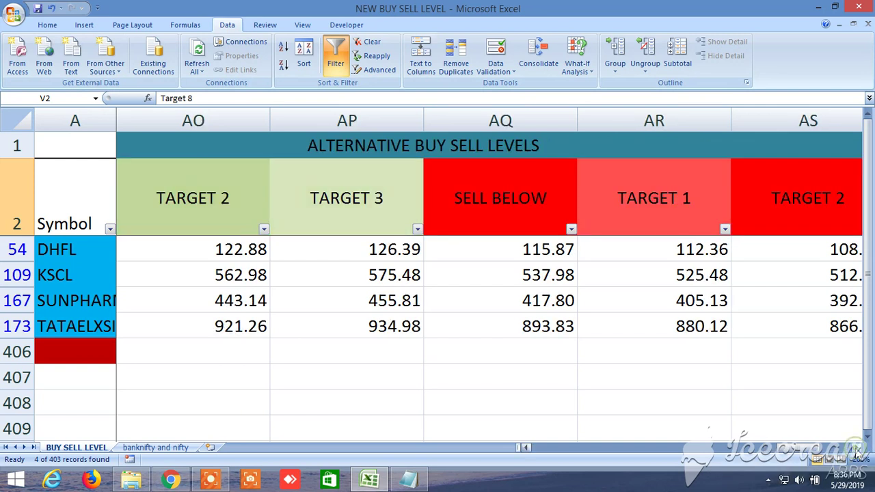
click(856, 448)
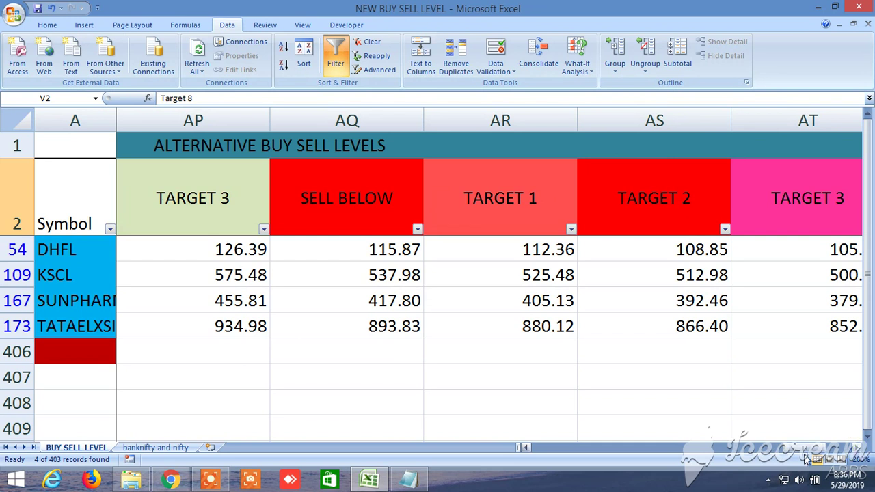
drag(805, 456, 804, 455)
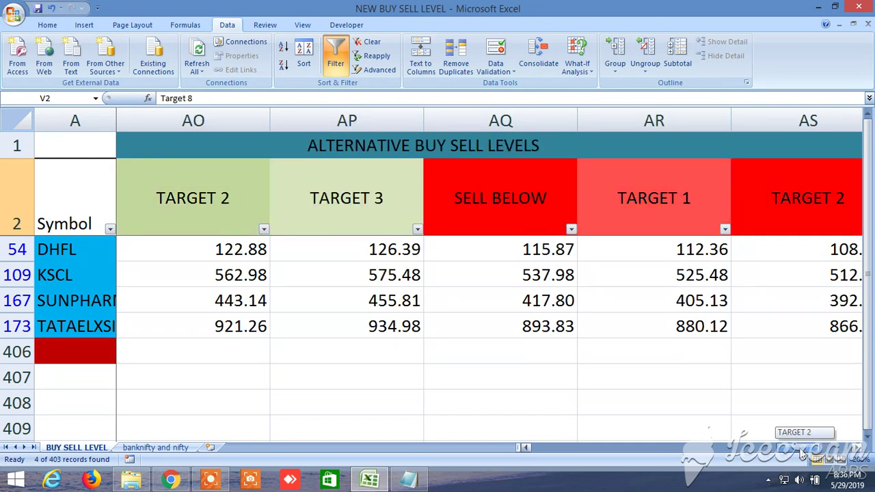
drag(803, 456, 803, 456)
click(525, 448)
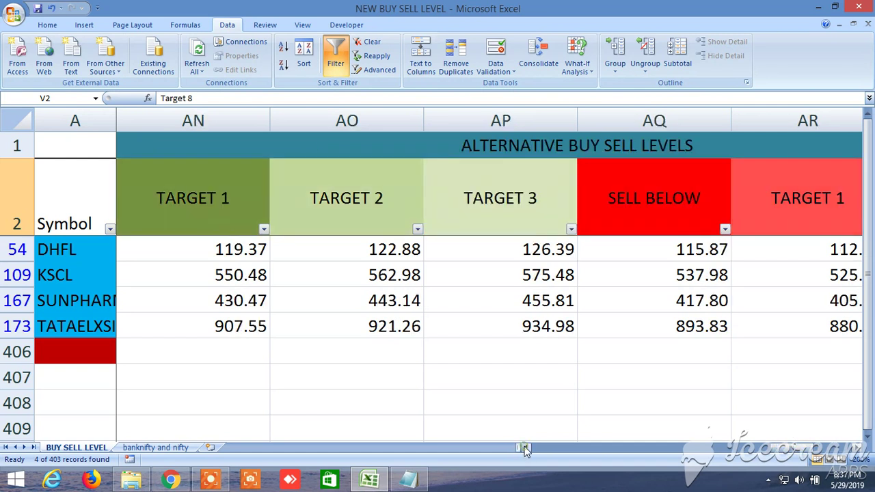
click(525, 448)
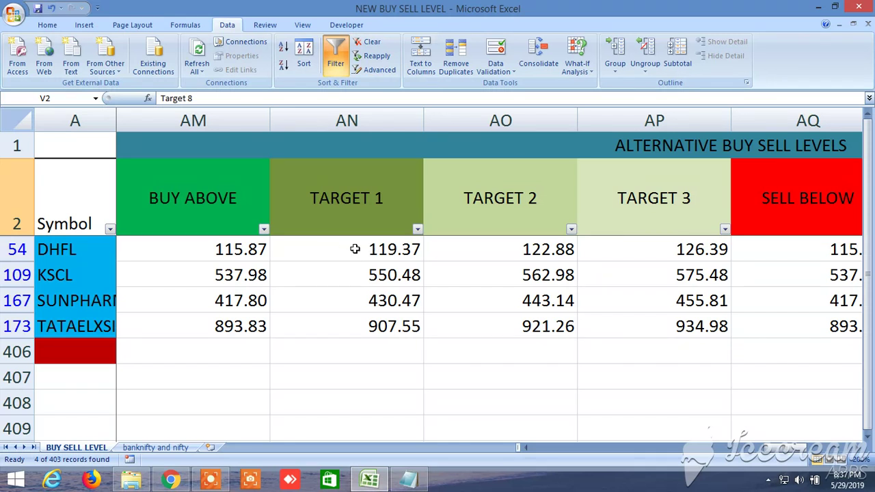
- Inspect the formulas behind DHFL's alternative buy Targets 1, 2 and 3
click(355, 249)
click(517, 249)
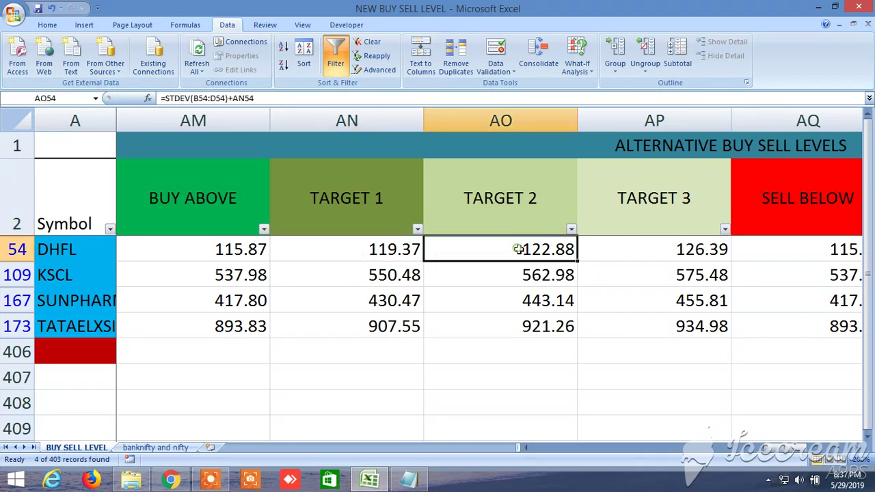
click(655, 248)
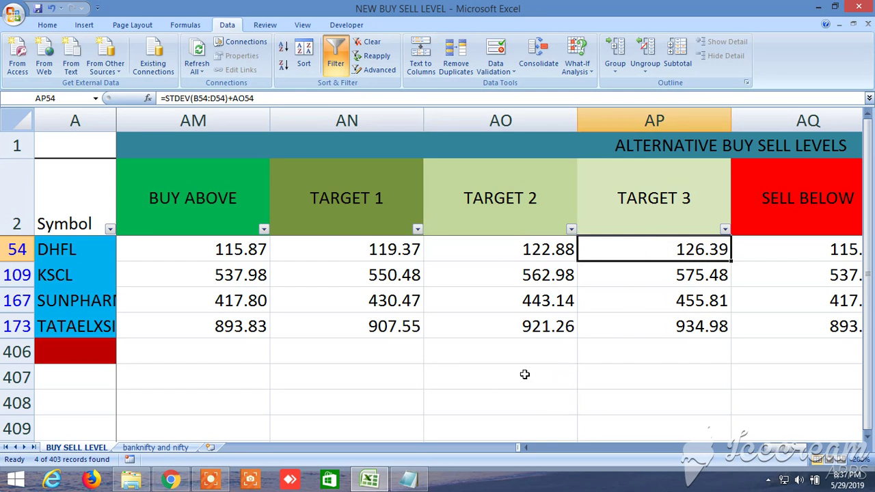
- Turn off the sheet's filter and bring the SILVER, GOLD, BANKNIFTY and NIFTY rows into view beside the high, low and close columns
click(335, 53)
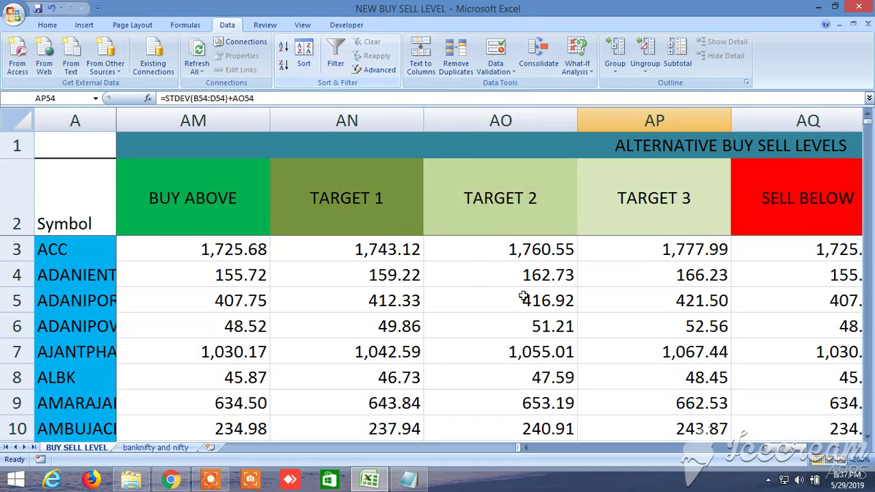
drag(781, 451, 547, 448)
scroll(225, 352, down, 20)
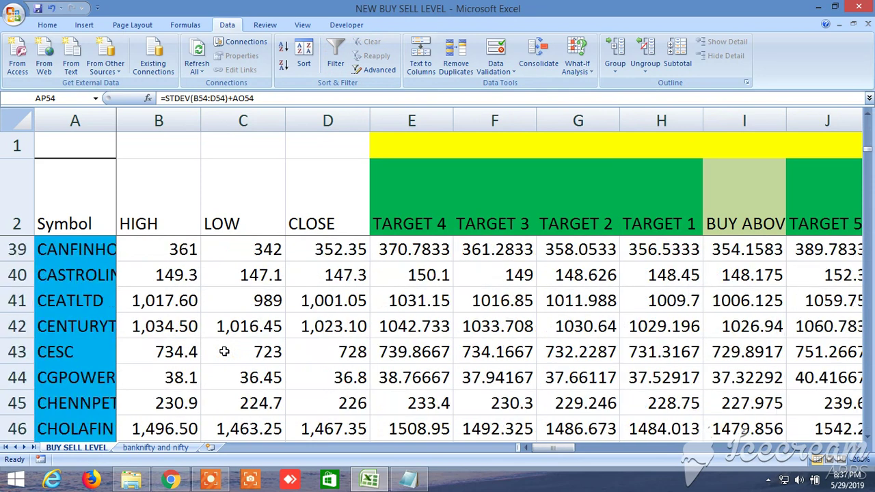
scroll(225, 351, down, 20)
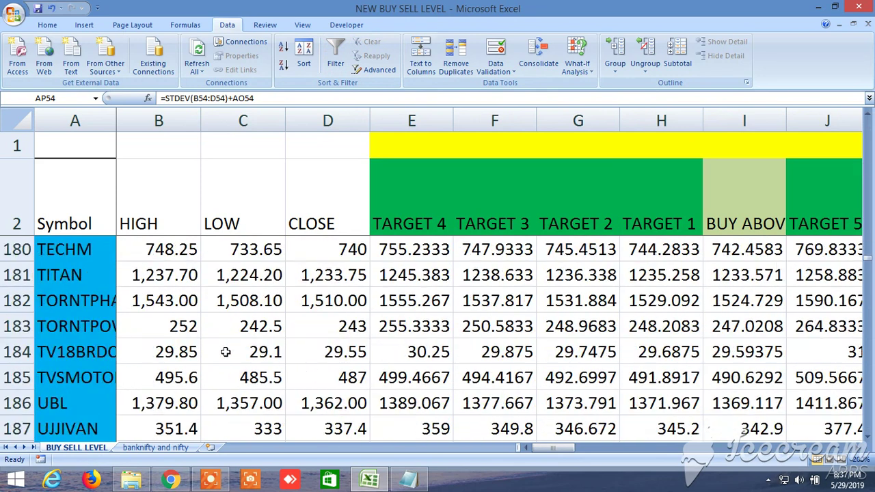
scroll(225, 351, down, 2)
scroll(226, 351, up, 1)
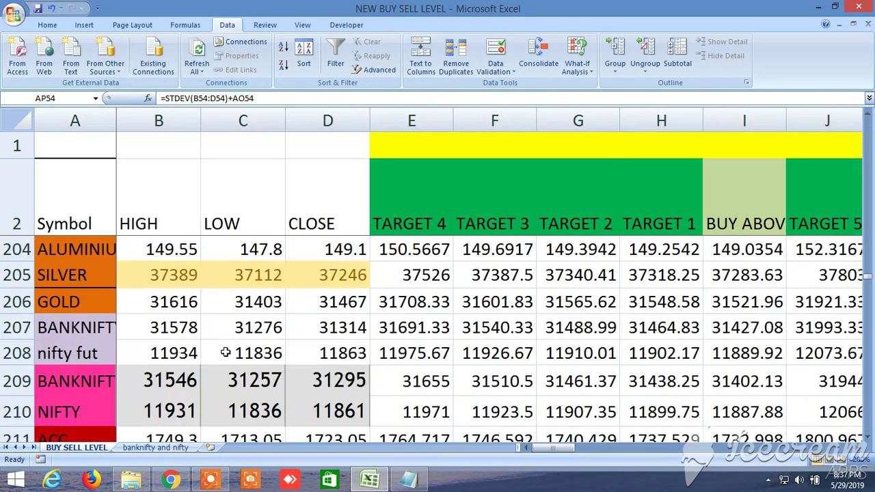
click(866, 438)
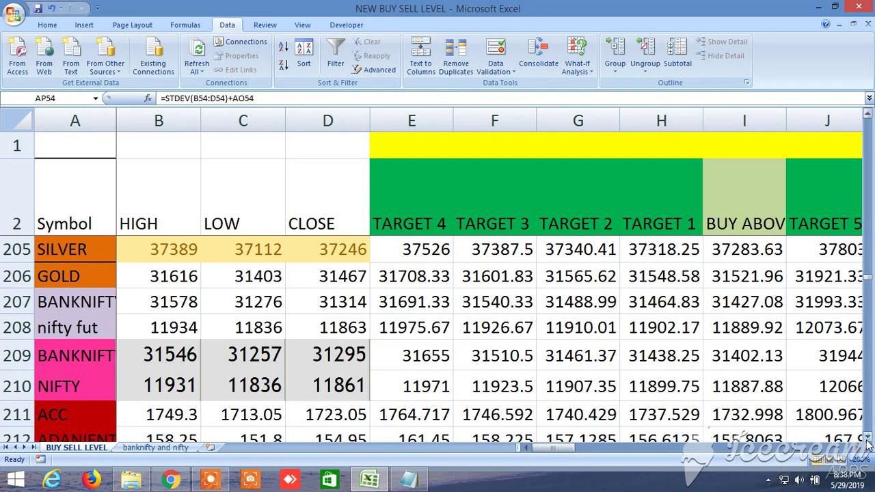
- Go through the symbols of the BANKNIFTY and nifty futures rows and the BANKNIFTY and NIFTY index rows below them
click(87, 300)
click(89, 328)
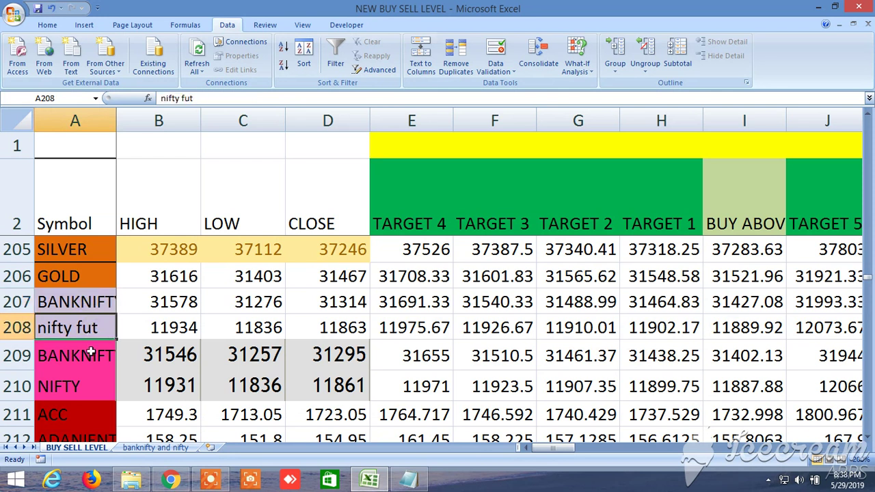
click(91, 353)
click(85, 387)
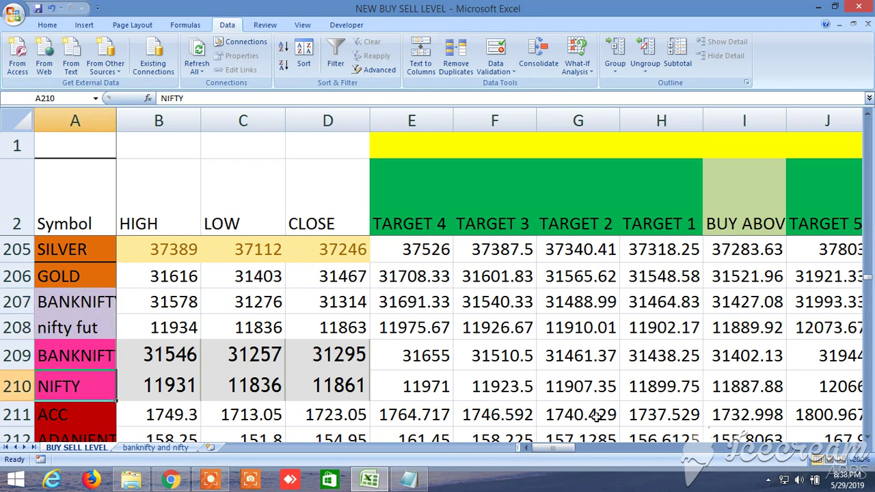
- Review the buy-side columns, covering Buy Above, Targets 1 to 4 before it and Targets 5 to 8 after it
click(752, 213)
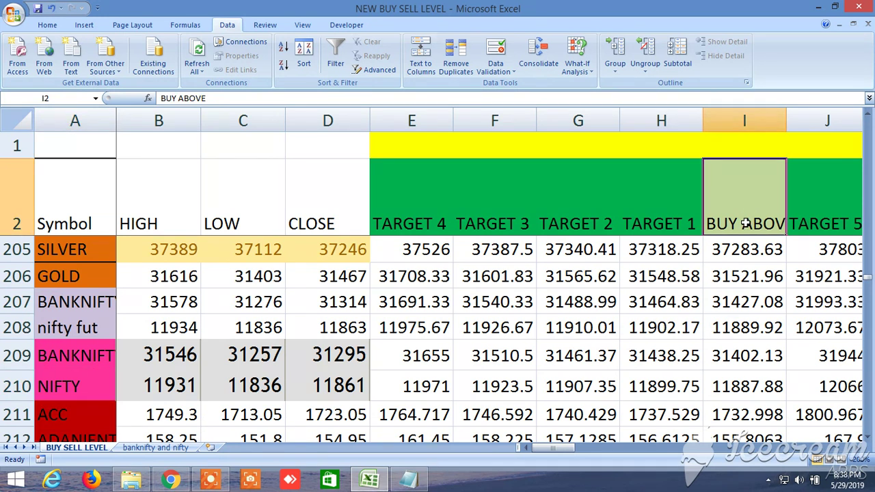
click(672, 216)
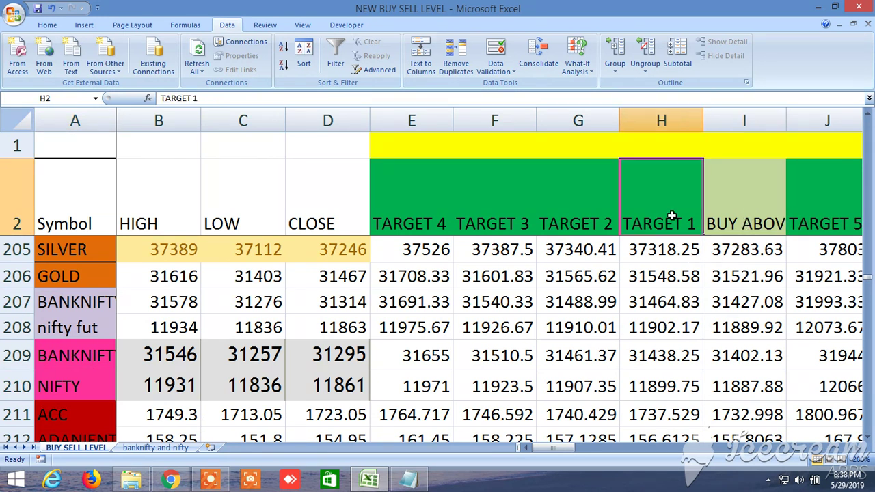
click(418, 200)
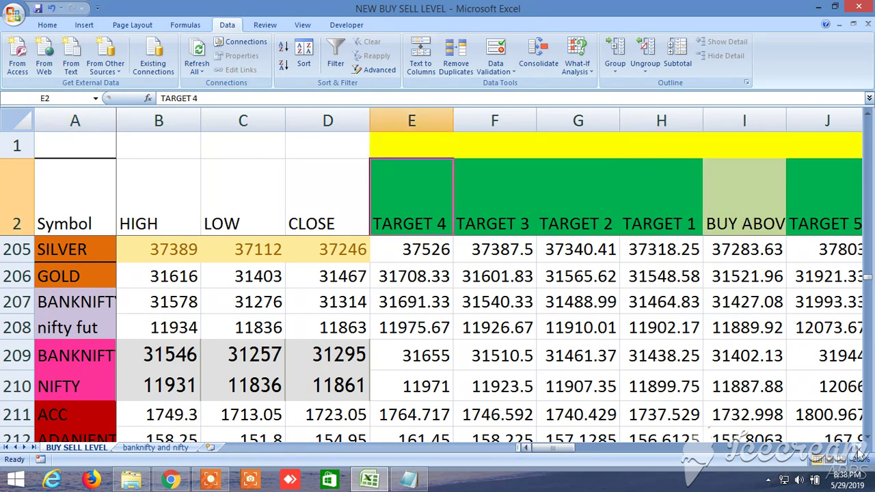
mouse_move(860, 452)
scroll(860, 450, right, 3)
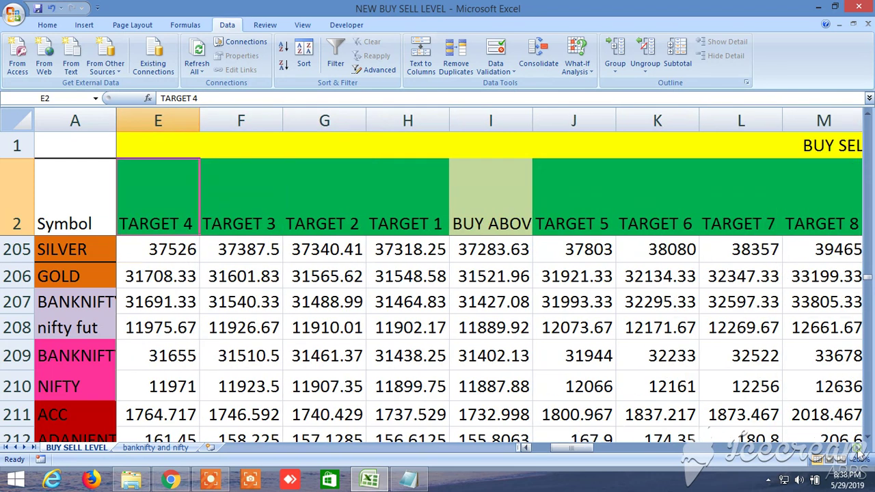
click(586, 196)
click(823, 202)
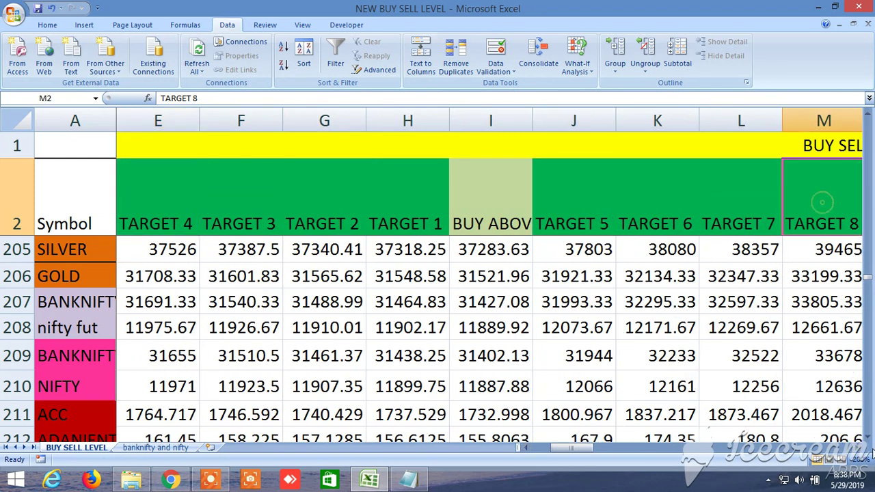
- Review the sell-side columns, covering Sell Below, Targets 1 to 4 before it and Target 5 after it
scroll(859, 451, right, 3)
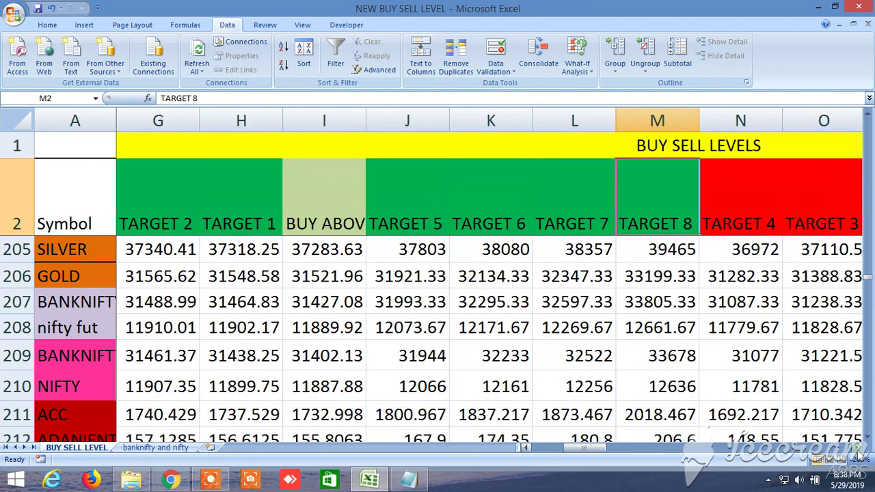
scroll(859, 451, right, 3)
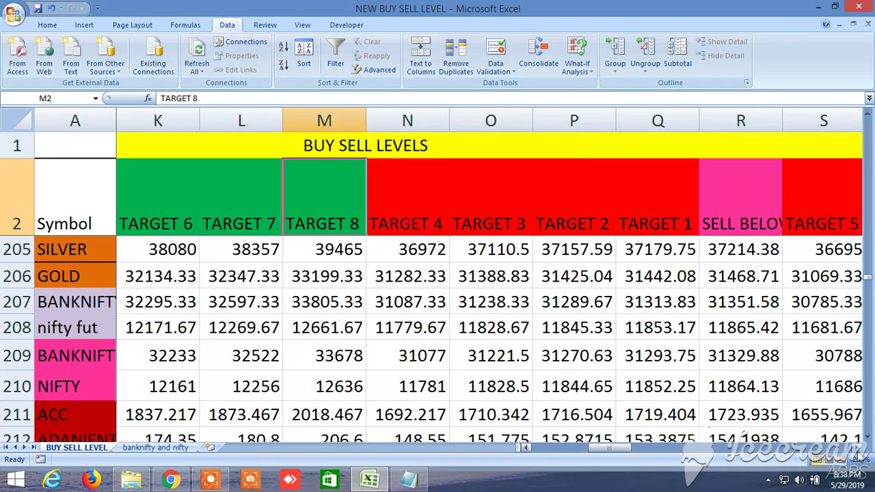
click(743, 199)
click(656, 198)
click(417, 185)
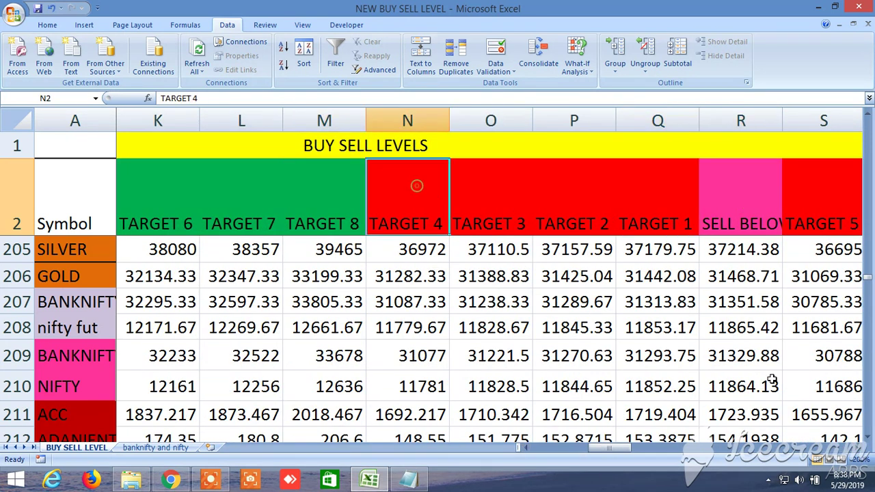
scroll(858, 451, right, 2)
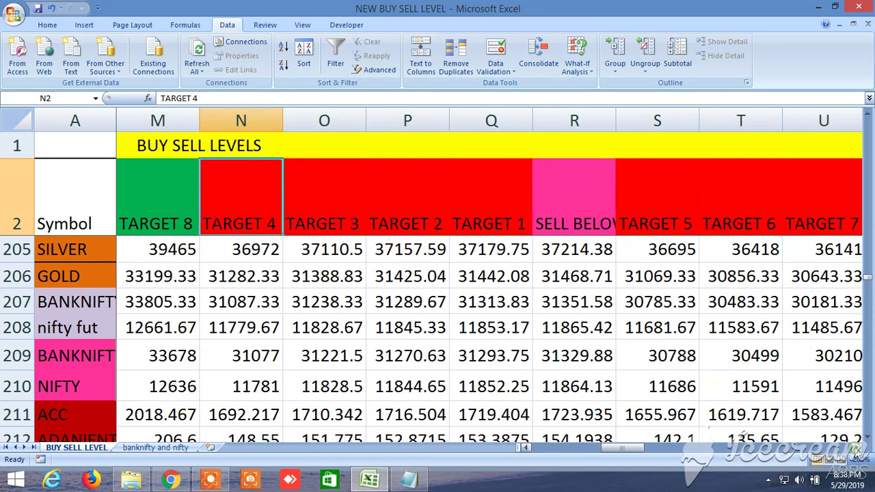
click(662, 176)
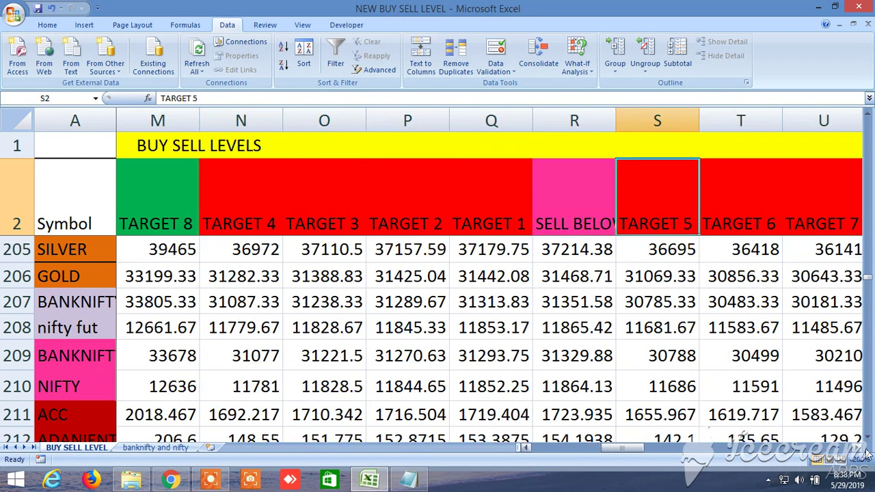
- Examine the Alternative Buy Sell Levels for the commodity, futures and index rows, and return to the high, low and close columns
scroll(861, 454, right, 9)
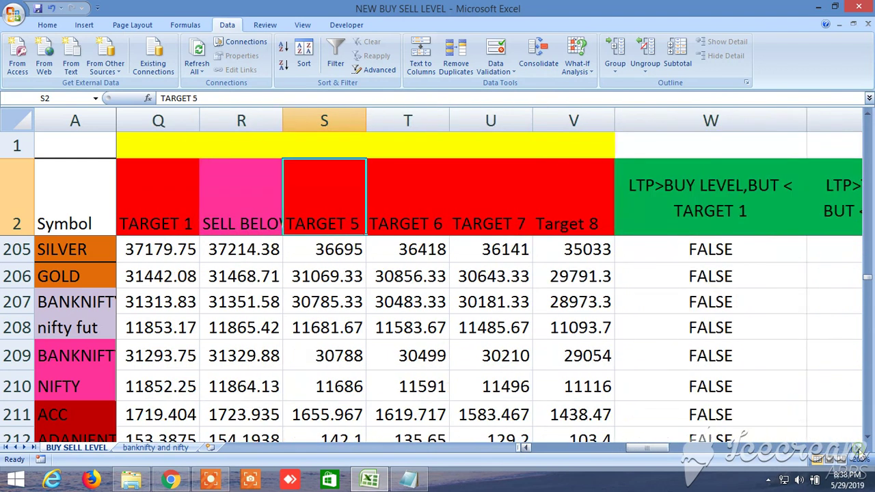
scroll(861, 455, right, 17)
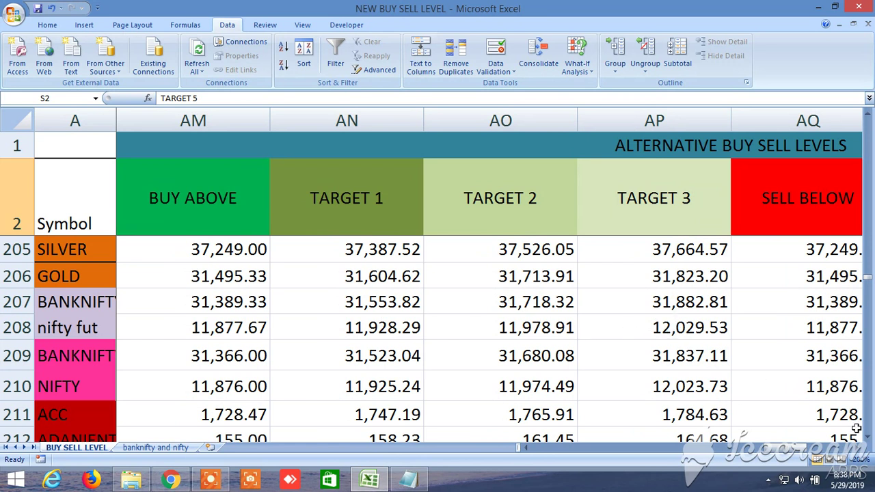
click(861, 454)
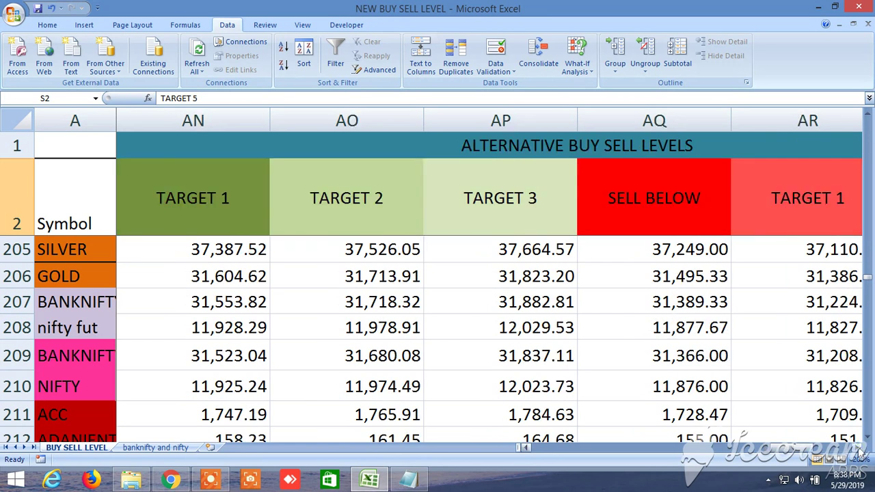
click(861, 453)
click(862, 453)
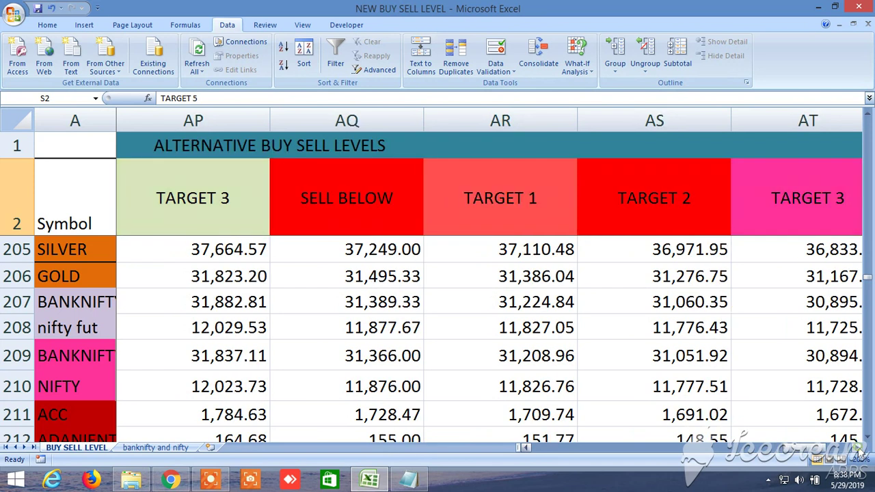
drag(797, 453, 536, 446)
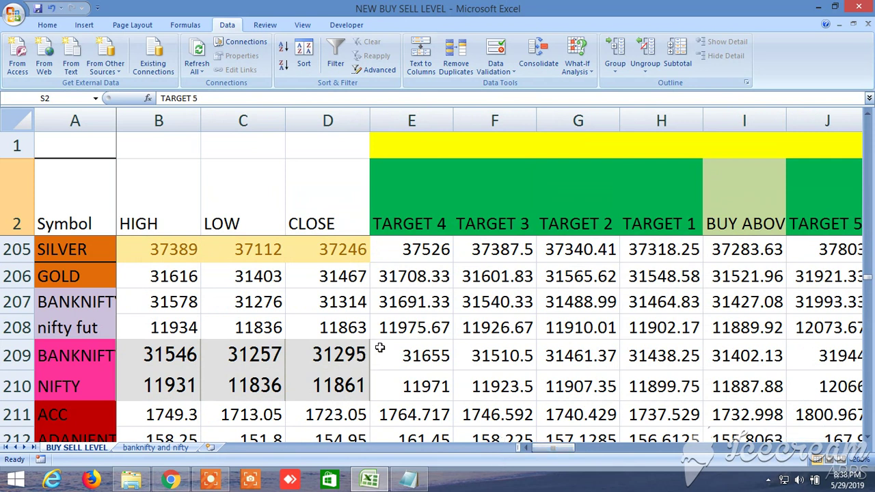
- Look over the blue equity stock rows above the commodities and the red stock rows starting at ACC
scroll(365, 343, up, 5)
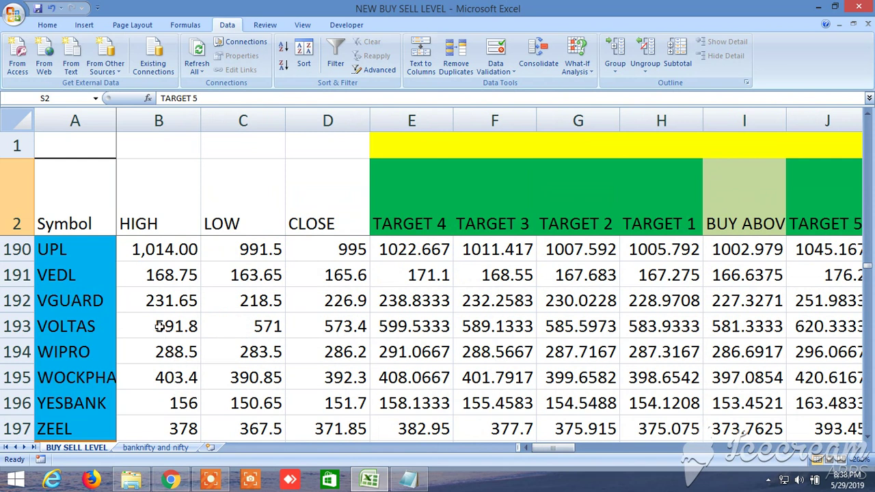
scroll(246, 352, down, 6)
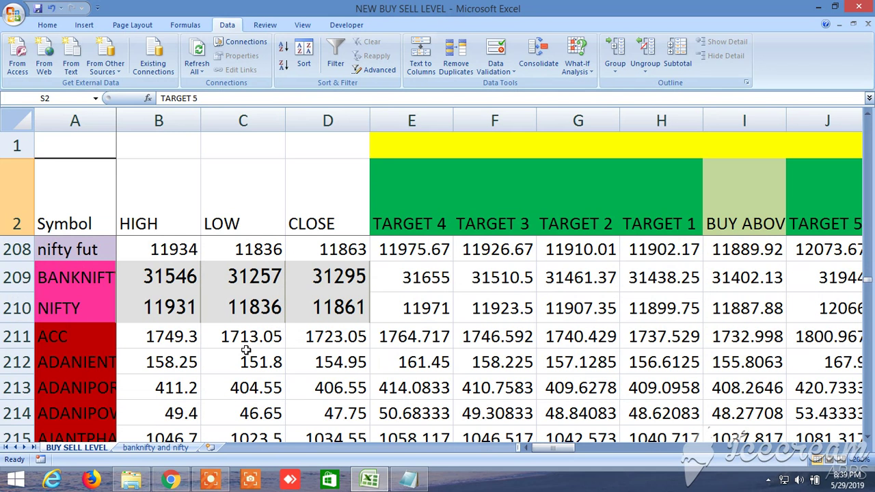
scroll(246, 350, down, 1)
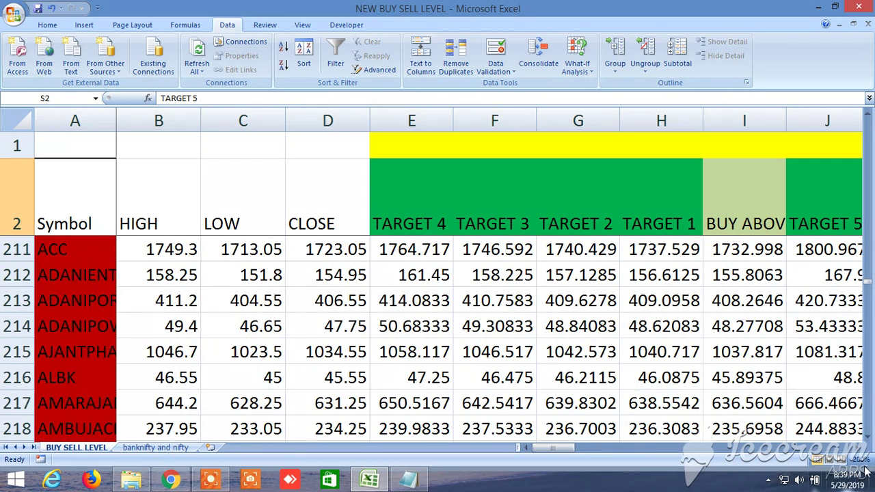
- Look through the buy and sell targets and the LTP comparison columns for the red stock rows starting at ACC
scroll(861, 454, right, 5)
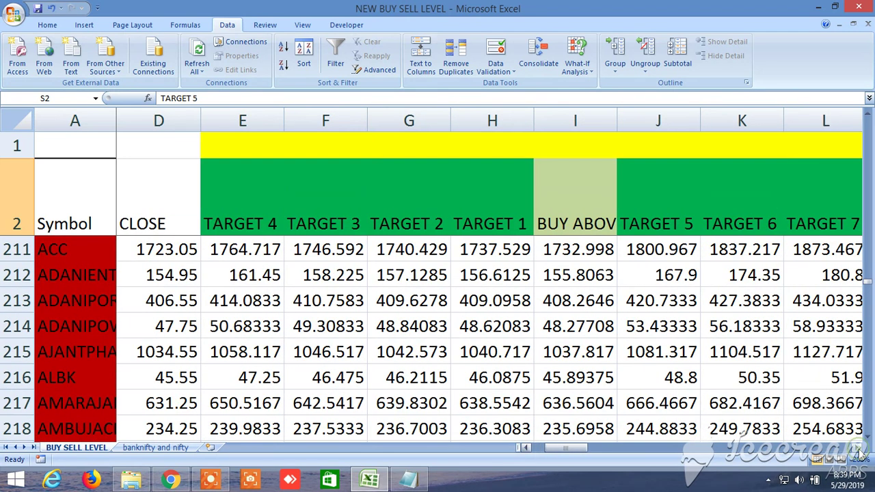
scroll(860, 454, right, 6)
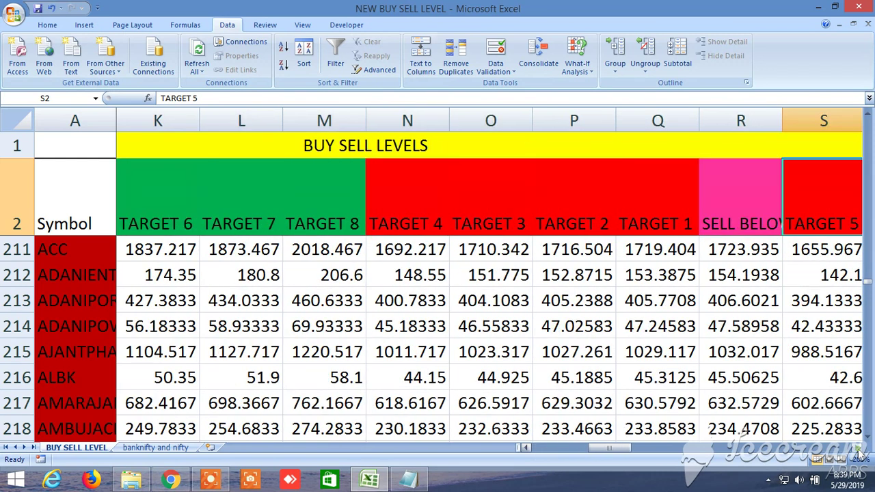
scroll(860, 454, right, 2)
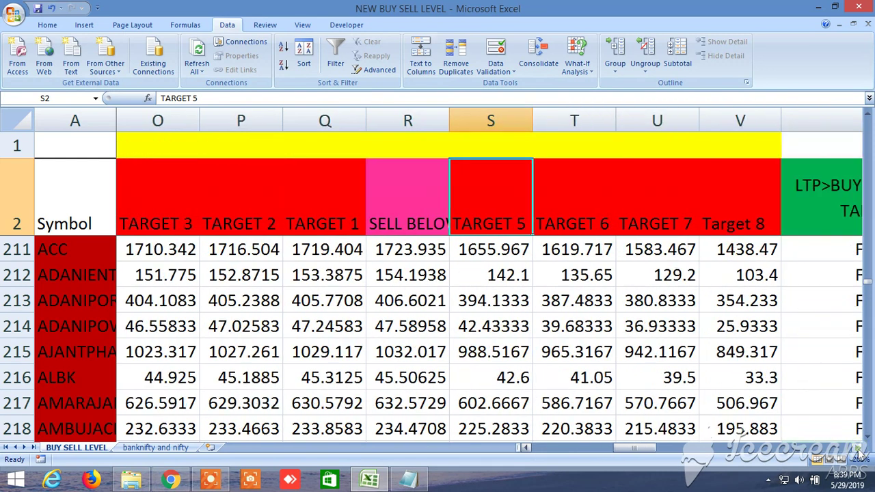
scroll(860, 454, right, 6)
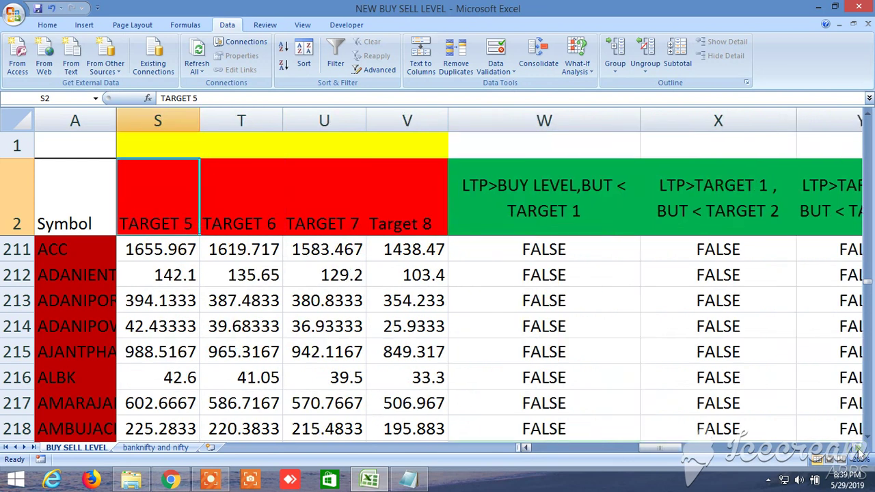
scroll(860, 455, right, 4)
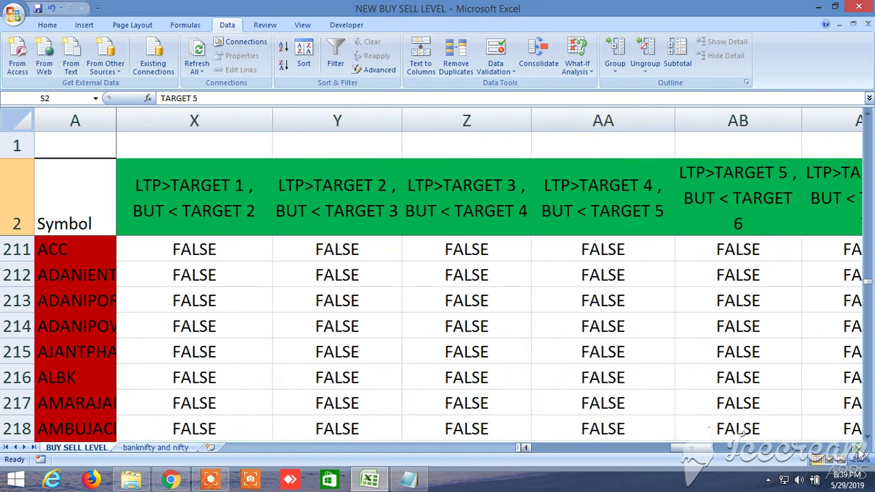
scroll(860, 455, right, 7)
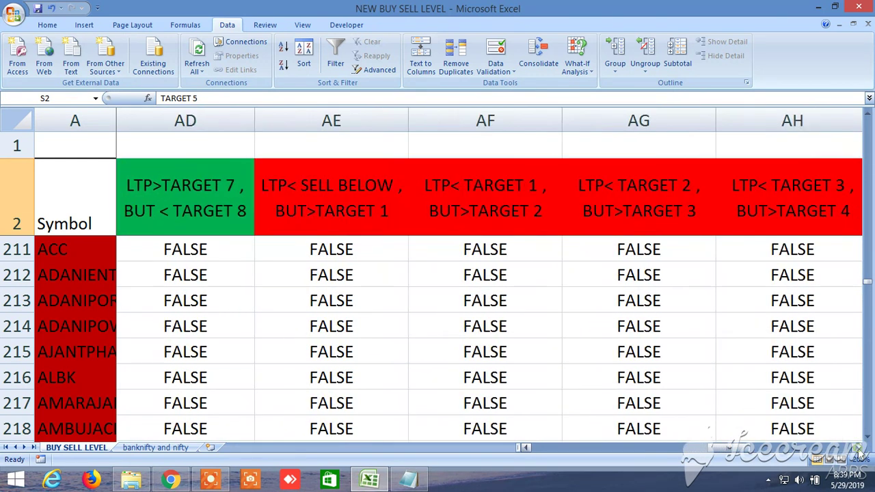
scroll(859, 454, right, 3)
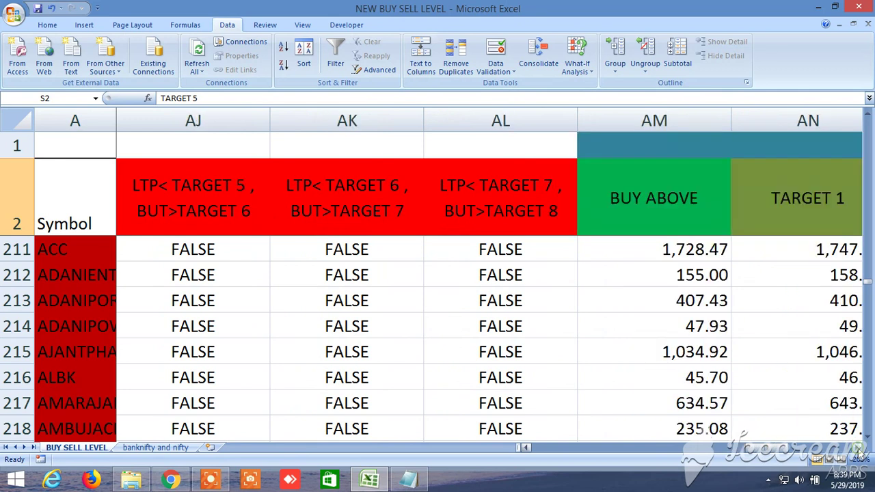
- Examine the alternative buy and sell targets for the stocks from ACC onward, and return to the sheet's first columns
scroll(860, 455, right, 4)
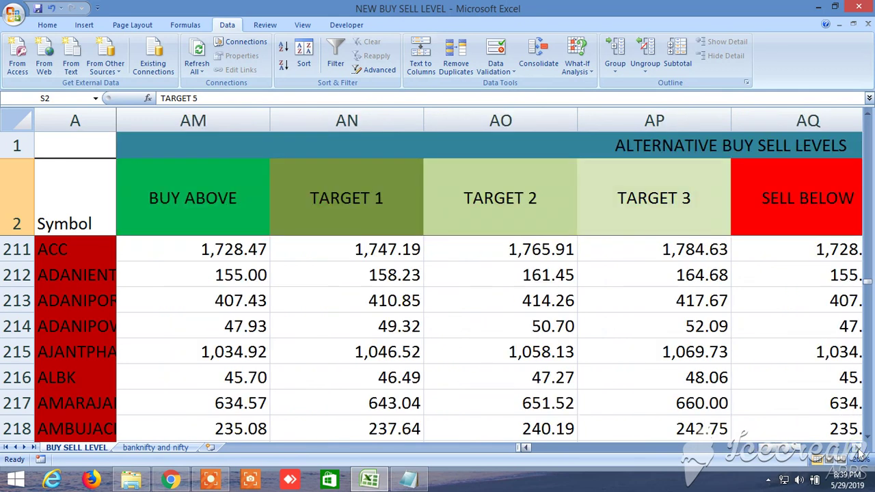
scroll(860, 454, right, 1)
click(860, 447)
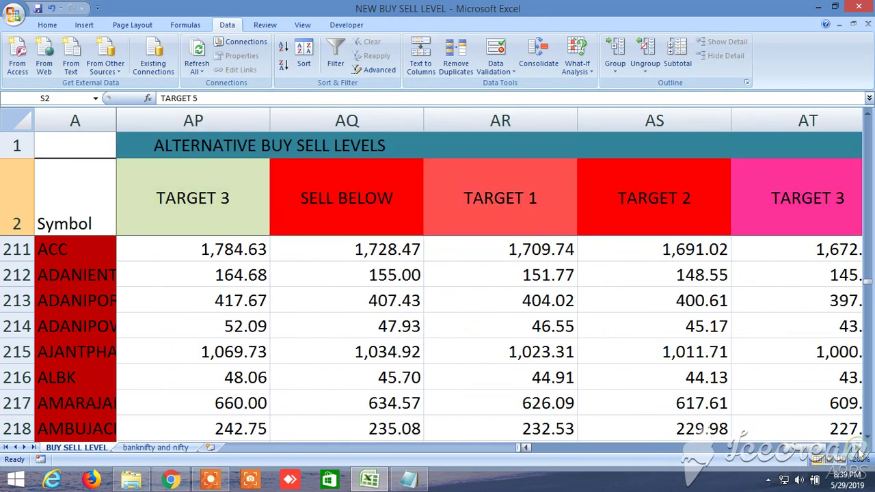
drag(801, 451, 527, 446)
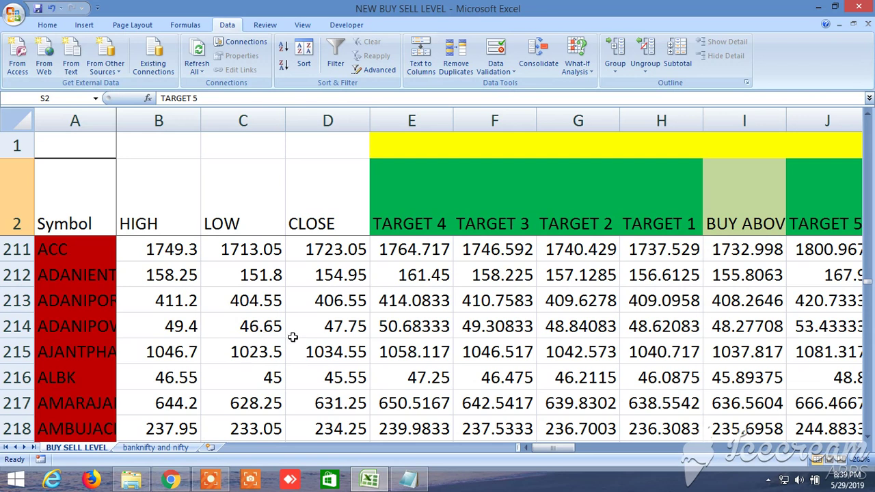
- Switch to the NEW BUY SELL LEVELS note in Notepad and read its explanation of the levels through to the last line
click(405, 482)
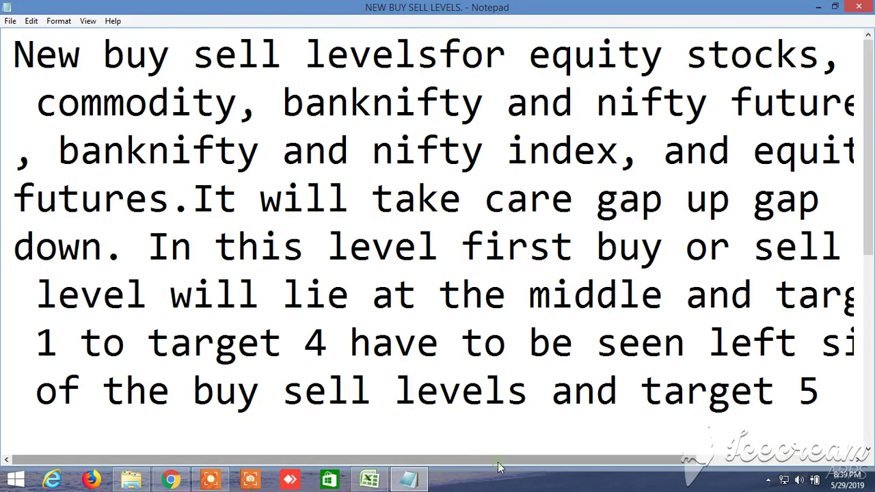
drag(497, 467, 551, 479)
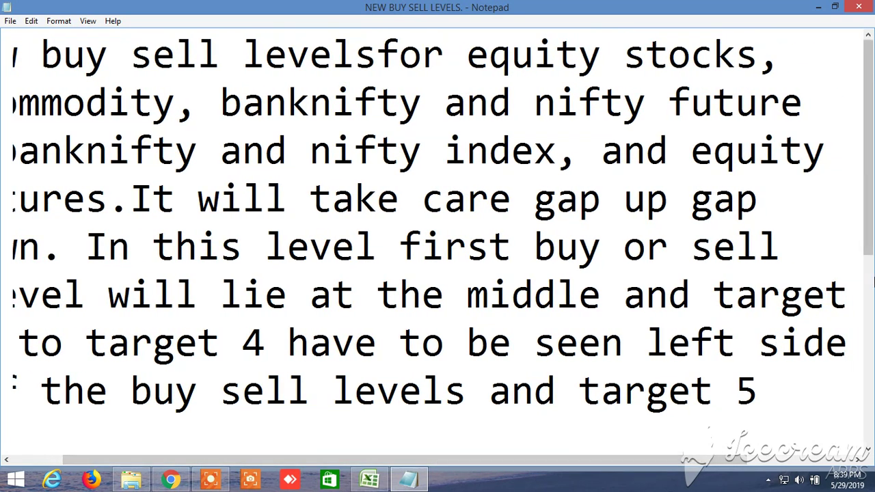
drag(870, 248, 870, 275)
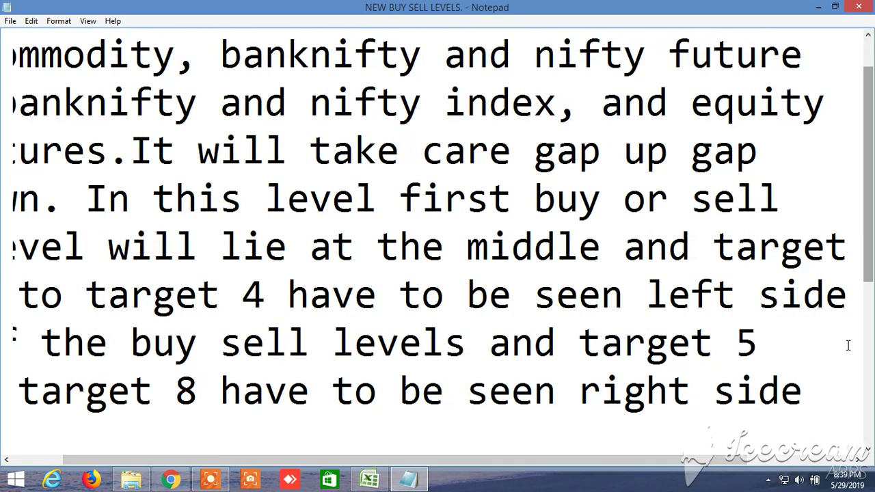
drag(723, 459, 663, 477)
drag(871, 280, 870, 308)
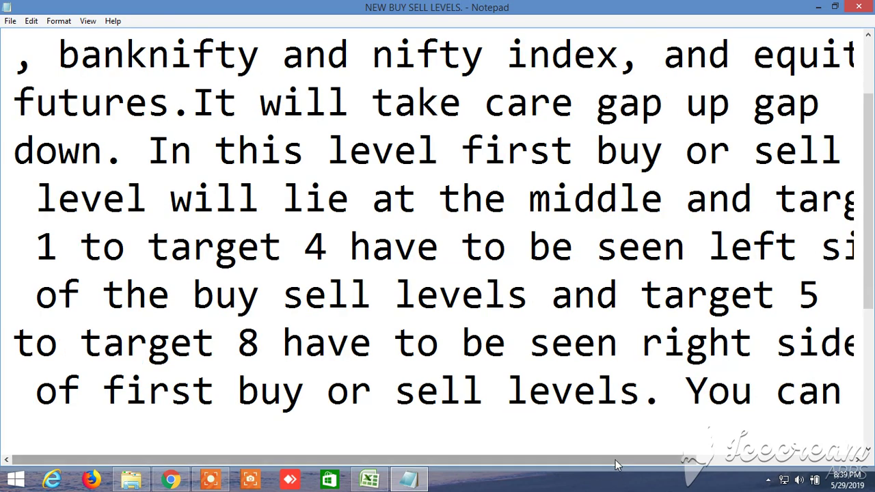
drag(616, 459, 674, 457)
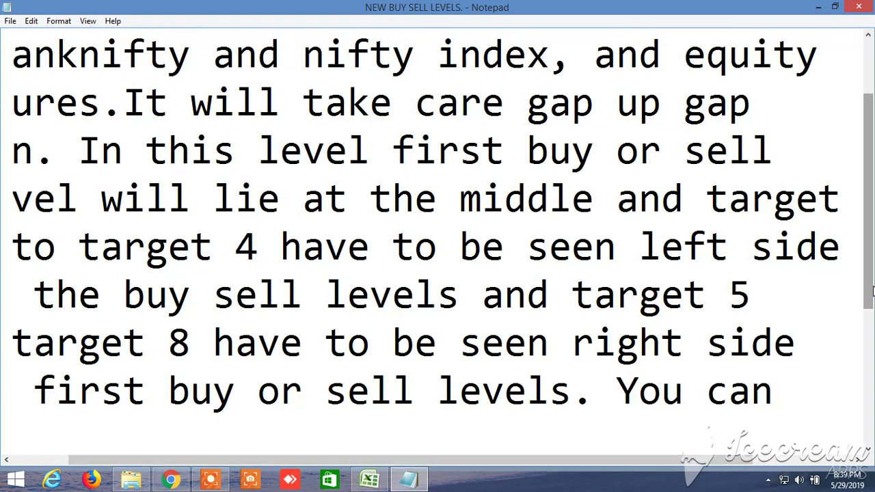
drag(870, 292, 868, 419)
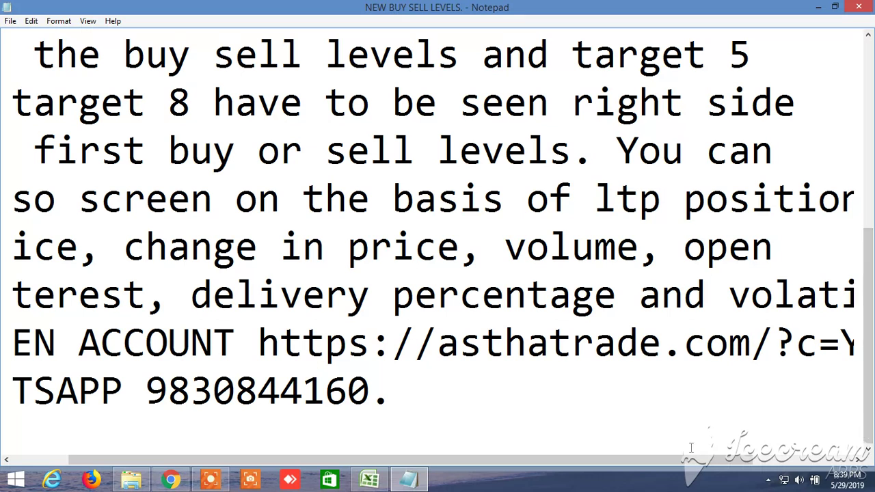
- Switch to the Kite page in Chrome and find the NIFTY MAY FUT and BANKNIFTY MAY FUT entries in the watchlist
click(175, 481)
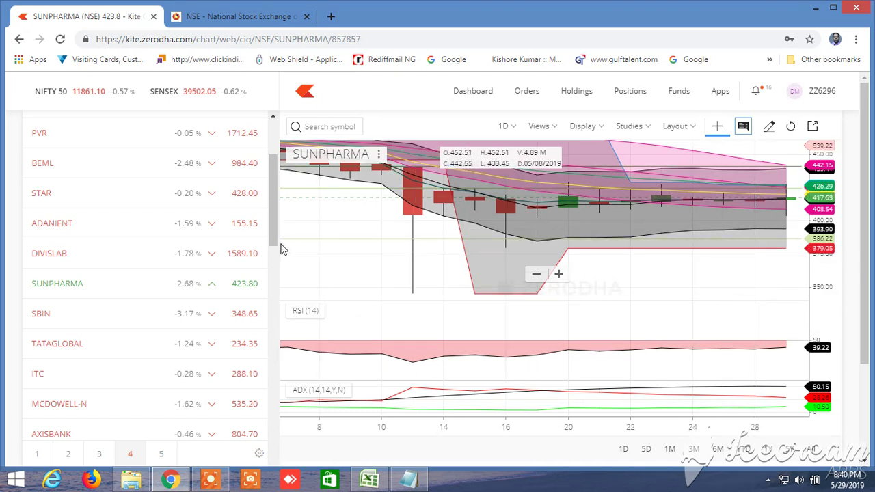
drag(272, 237, 275, 359)
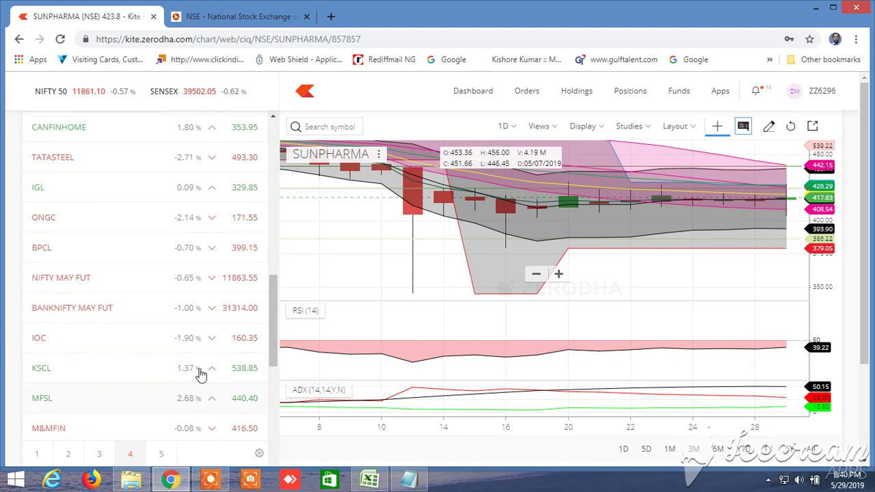